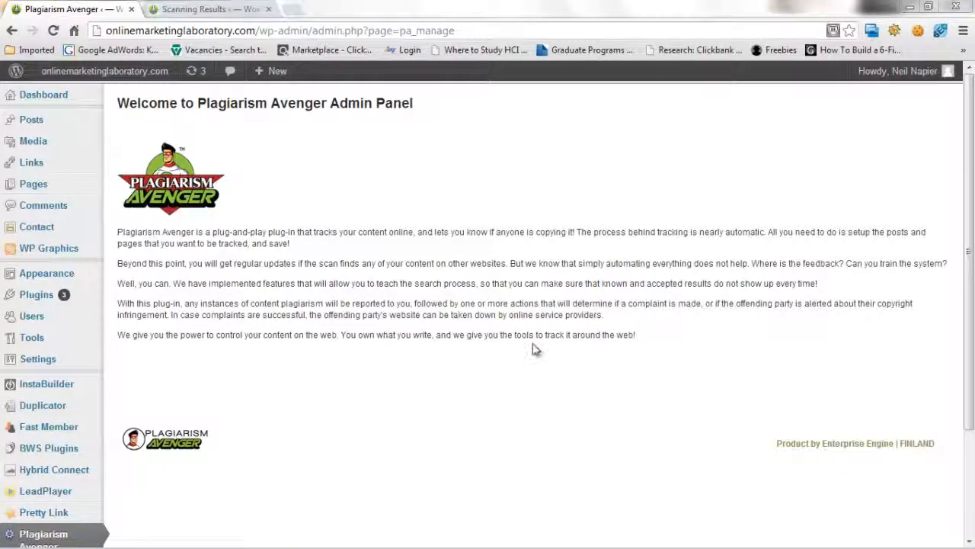
Step: Open the Plagiarism Avenger settings and review the scan schedule, alert and content protection options
scroll(259, 381, "down", 2)
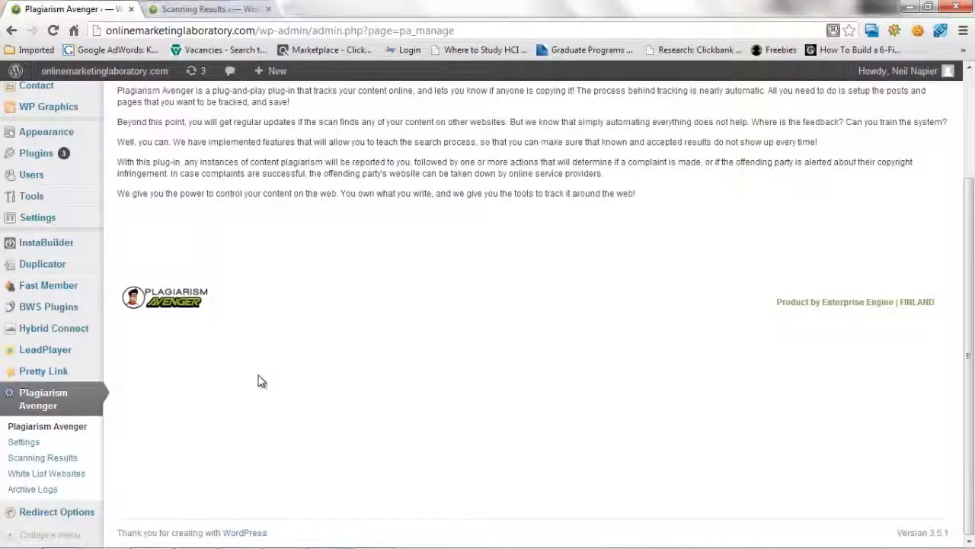
scroll(260, 381, "up", 1)
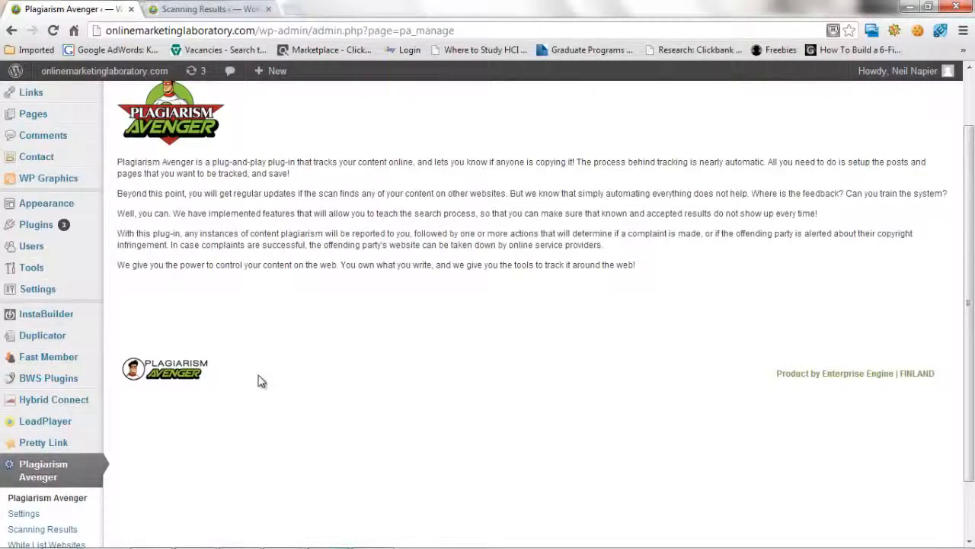
scroll(192, 436, "down", 1)
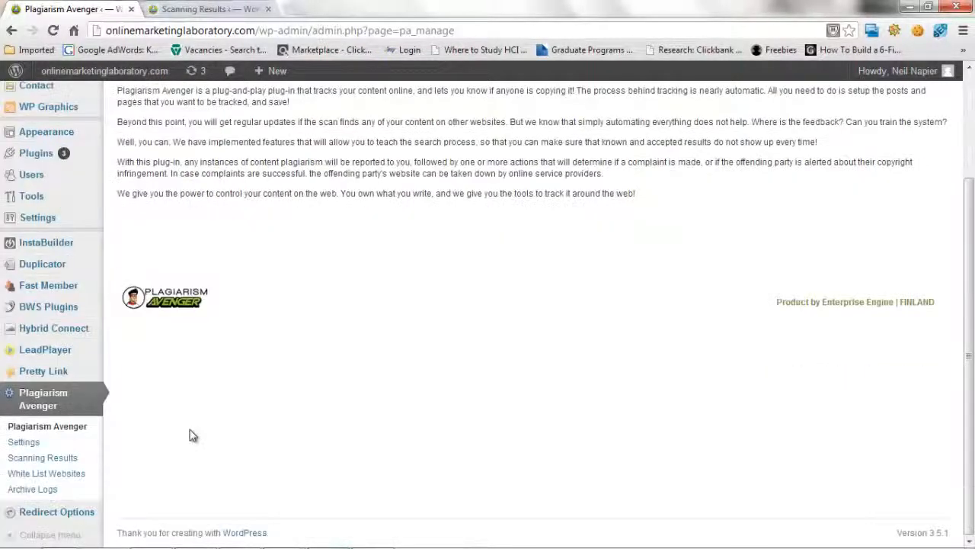
left_click(53, 442)
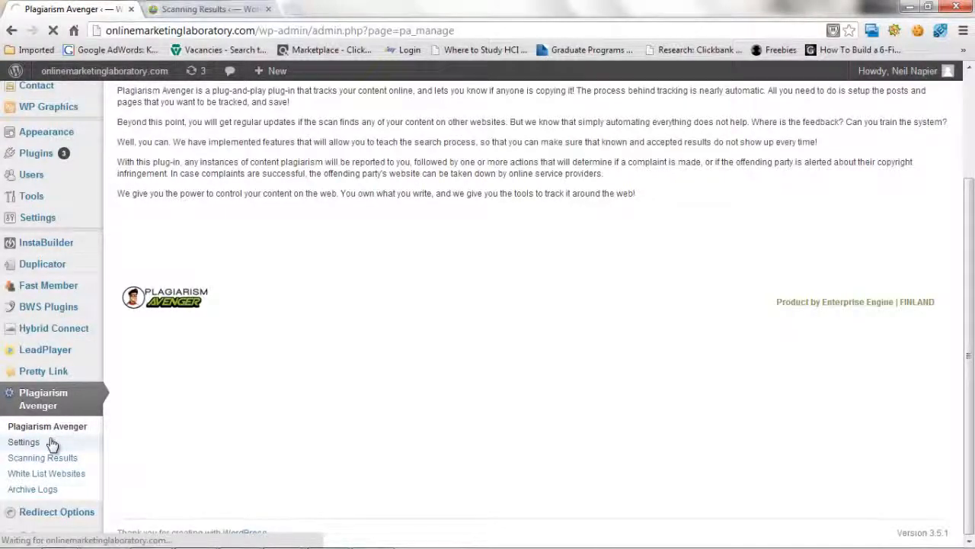
scroll(52, 446, "down", 1)
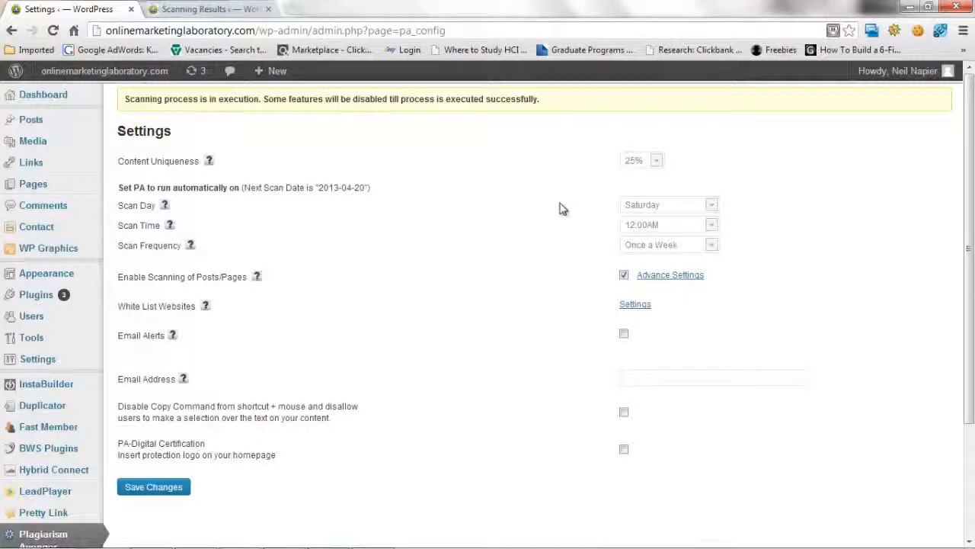
scroll(597, 201, "down", 2)
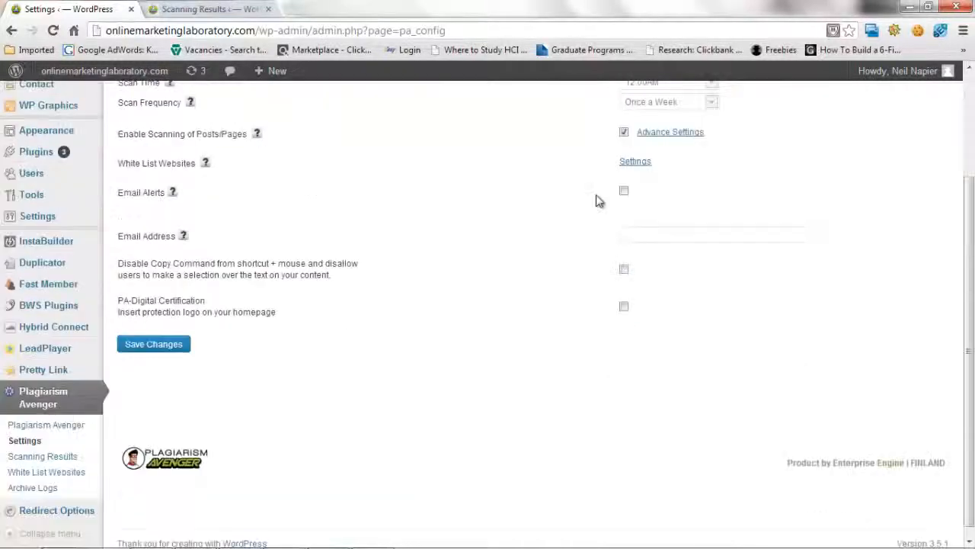
scroll(597, 200, "up", 2)
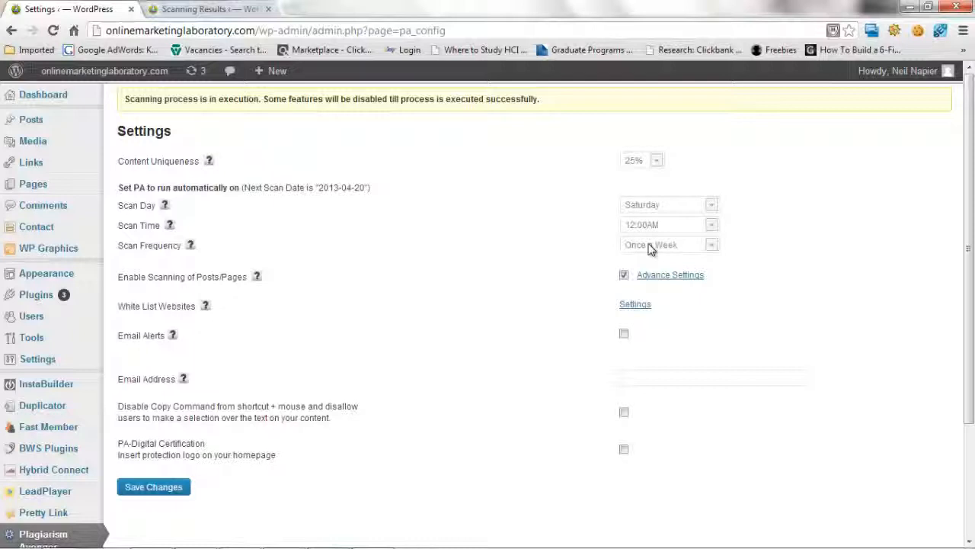
Step: Review the advanced settings list of posts and pages enabled for scanning, and return to the main settings
double_click(660, 282)
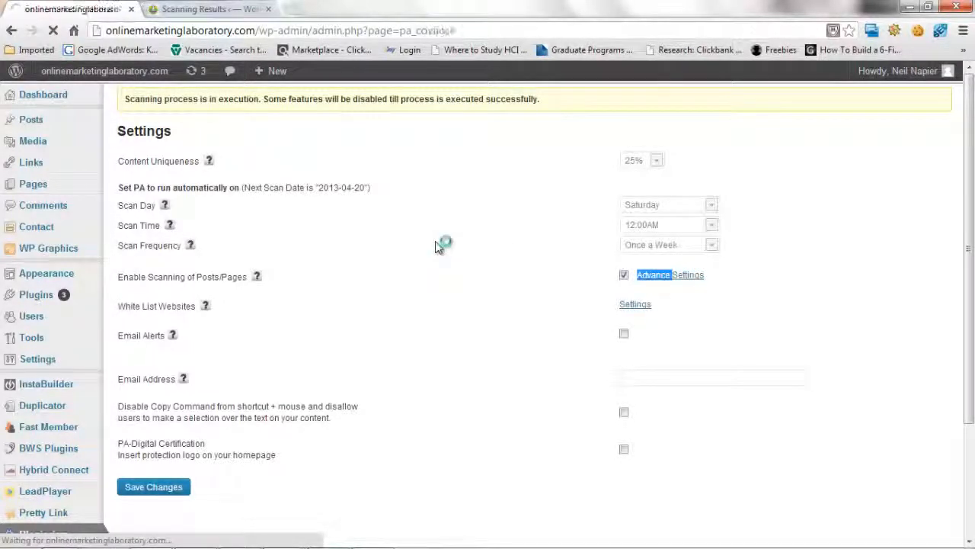
scroll(441, 252, "down", 1)
scroll(438, 248, "down", 9)
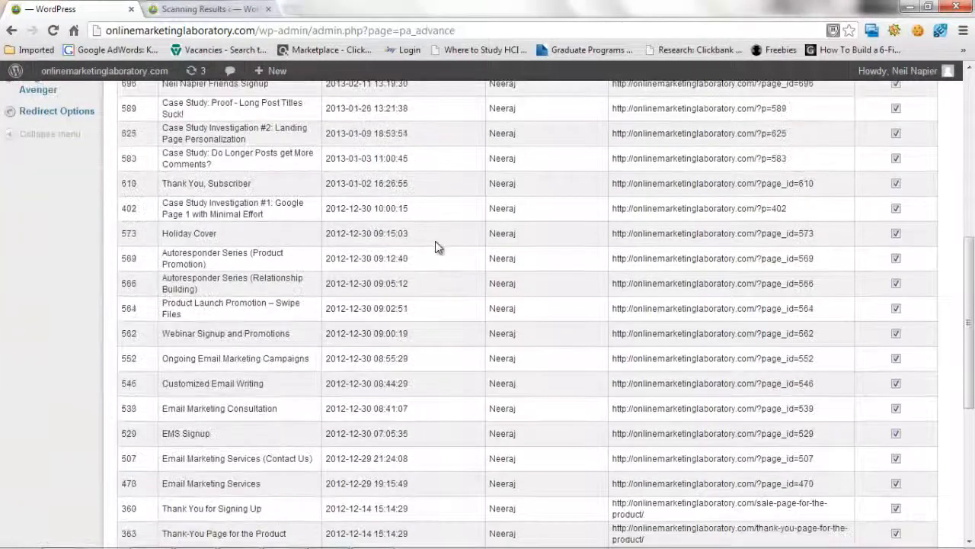
scroll(438, 247, "up", 5)
scroll(438, 246, "up", 4)
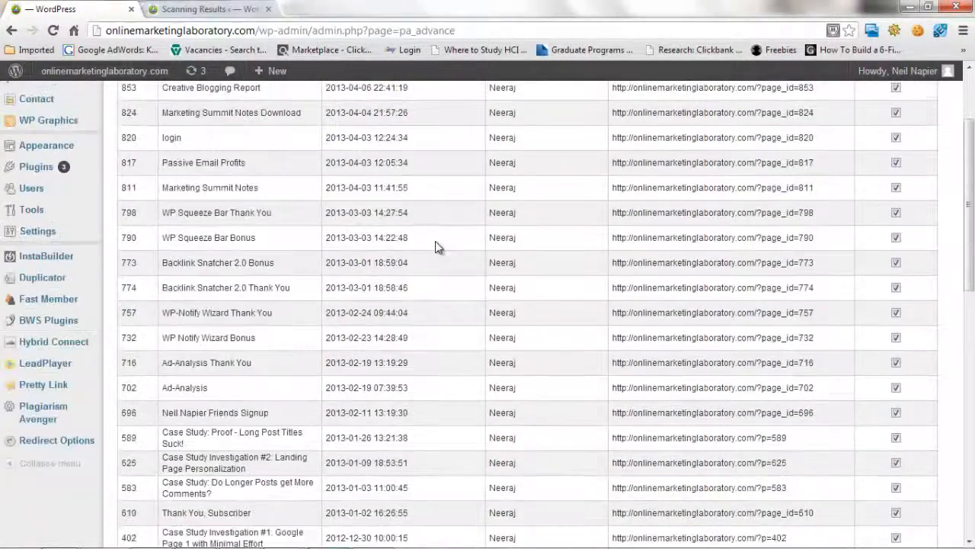
scroll(438, 246, "up", 2)
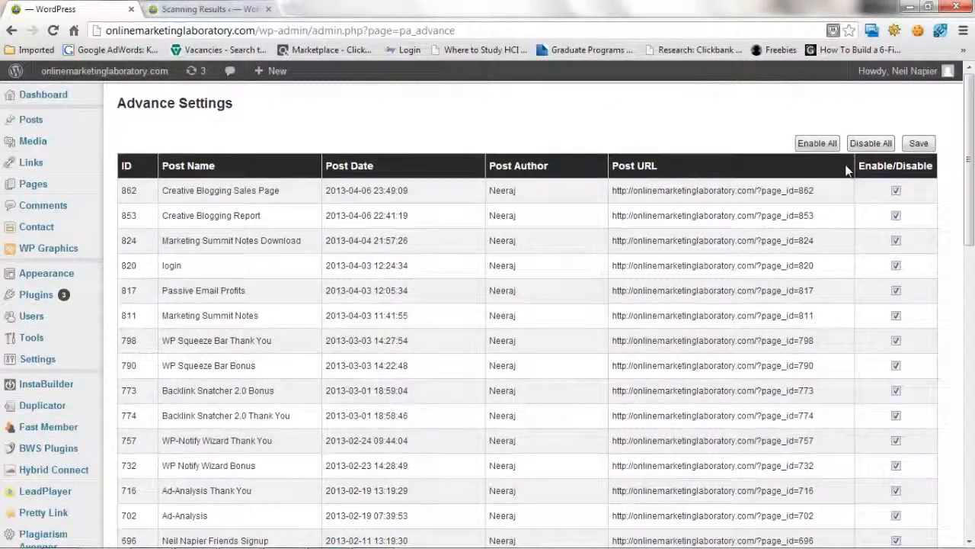
scroll(434, 264, "down", 6)
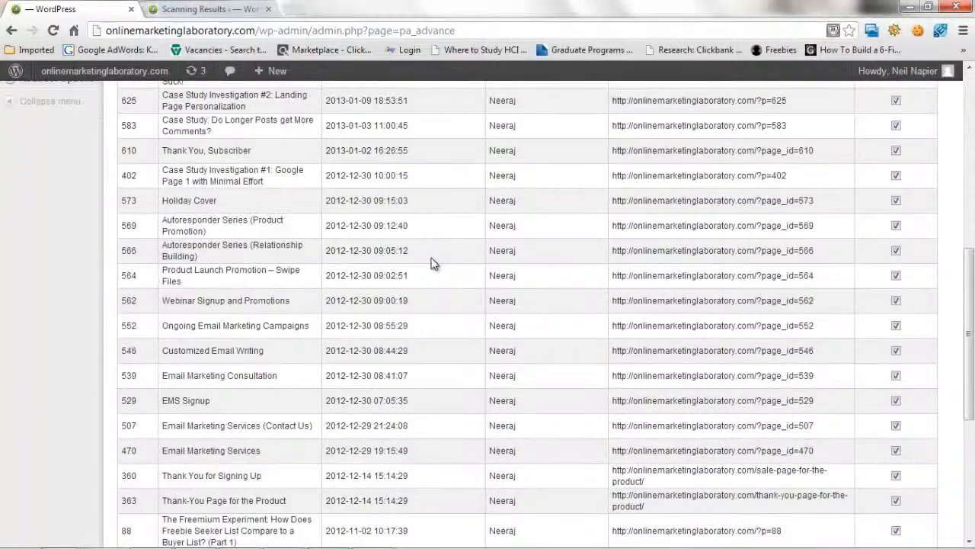
key("alt+Left")
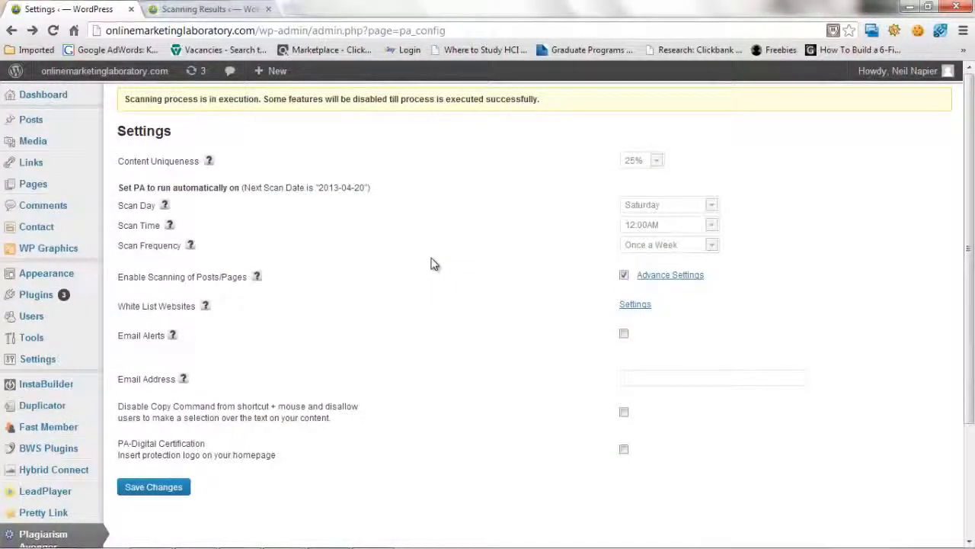
Step: View the websites on the white list and return to the plugin settings
left_click(631, 306)
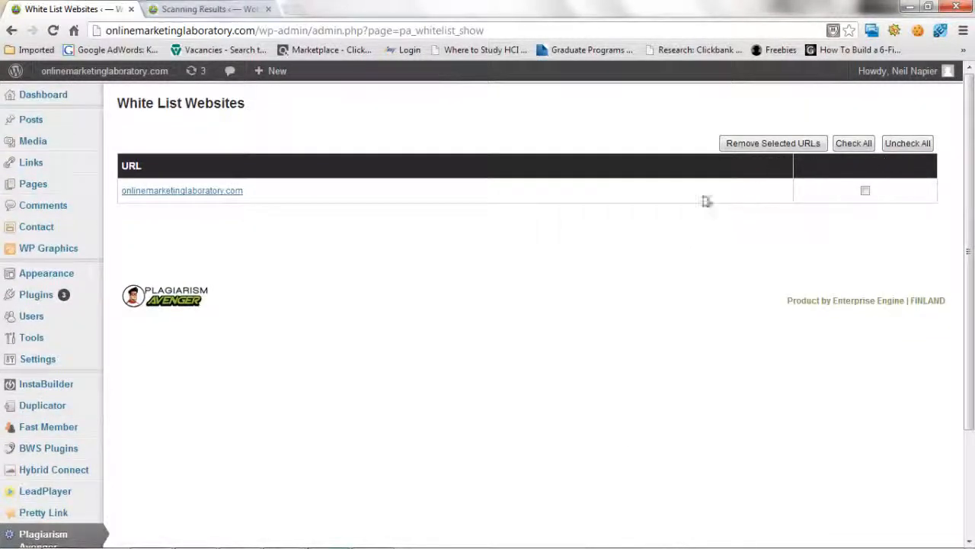
key("alt+Left")
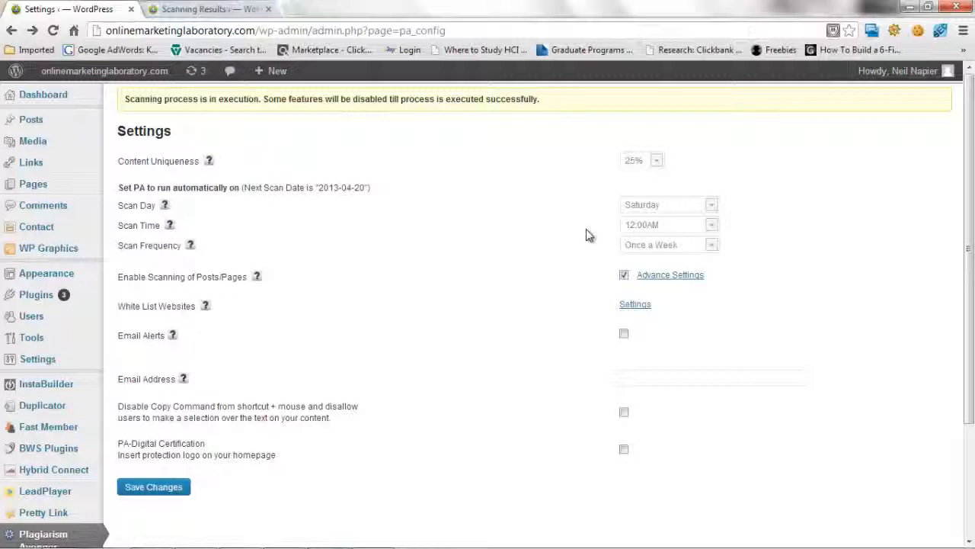
Step: Enable email alerts in the plugin settings, leaving the email address field empty
left_click(625, 335)
left_click(642, 384)
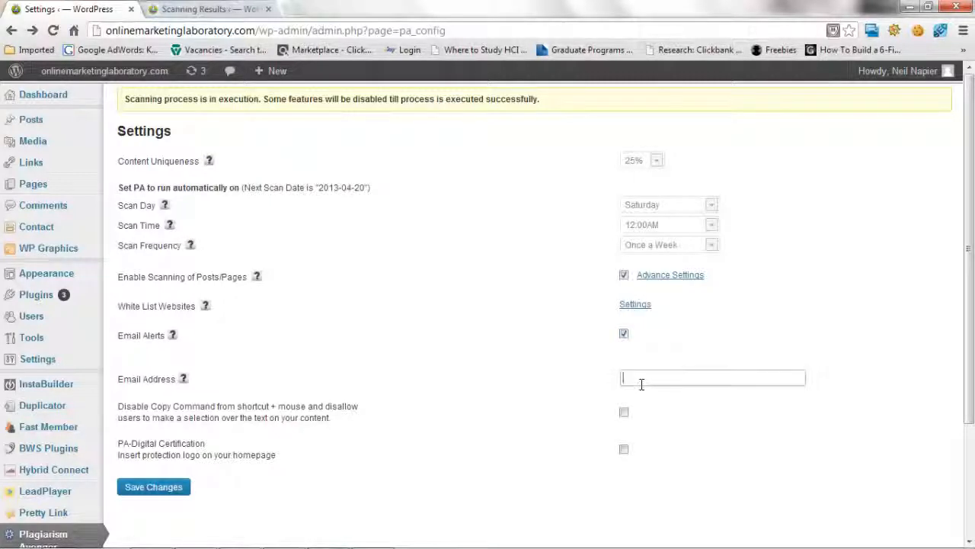
left_click(569, 361)
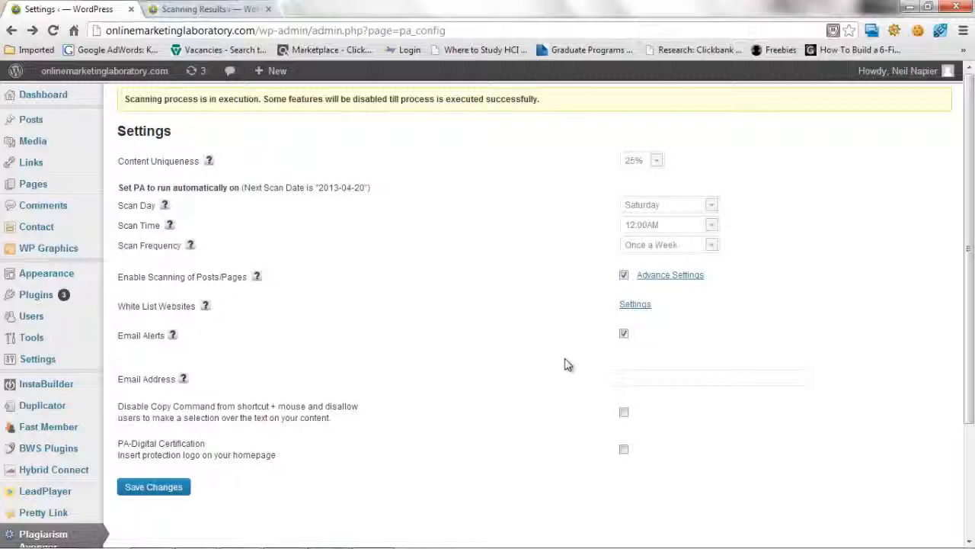
Step: Switch to the Scanning Results page and look through the reported matches down to the last scanned page
scroll(565, 385, "down", 2)
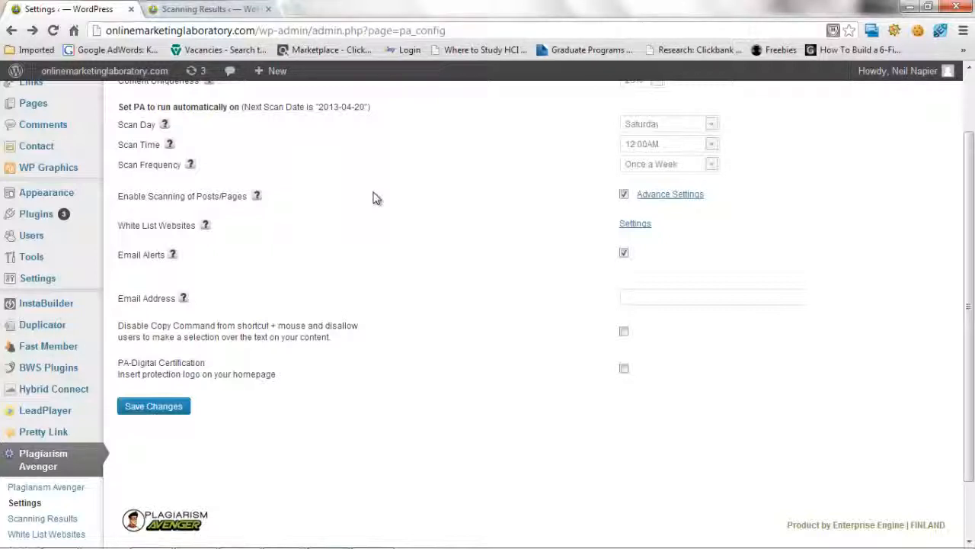
left_click(221, 9)
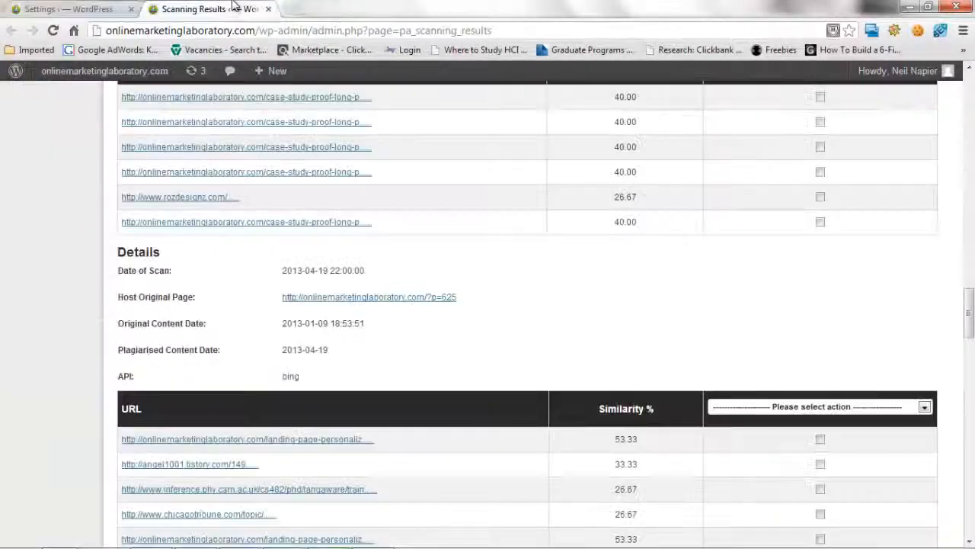
scroll(374, 254, "up", 15)
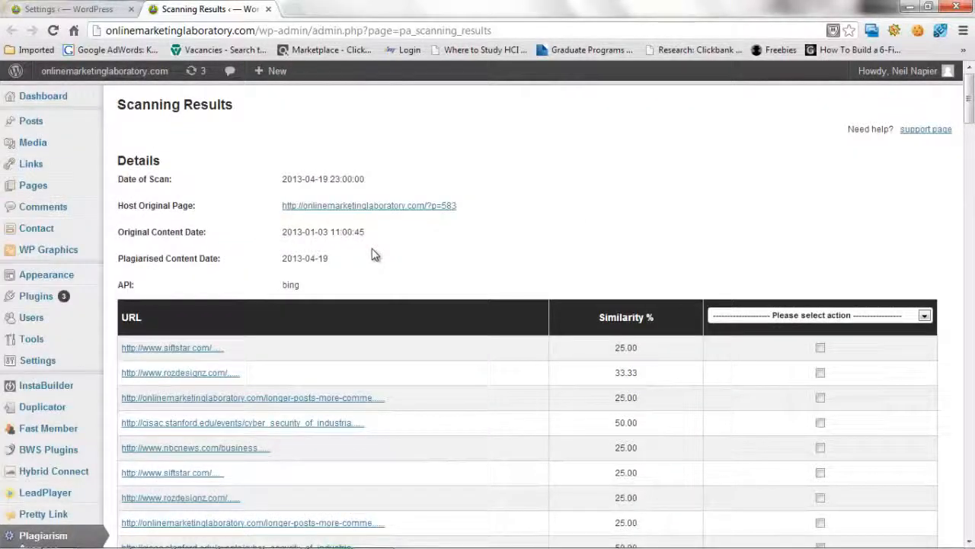
scroll(373, 408, "down", 20)
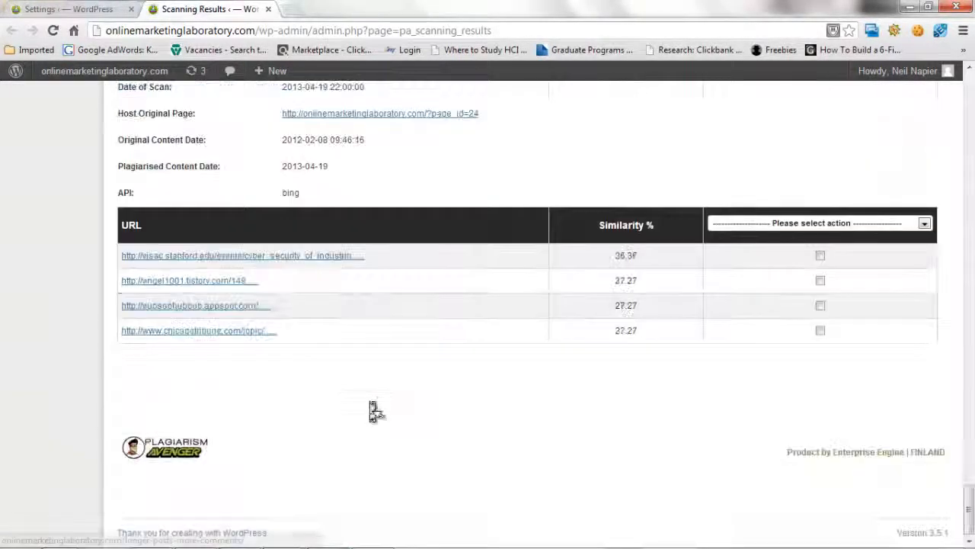
scroll(373, 408, "up", 20)
scroll(373, 408, "down", 20)
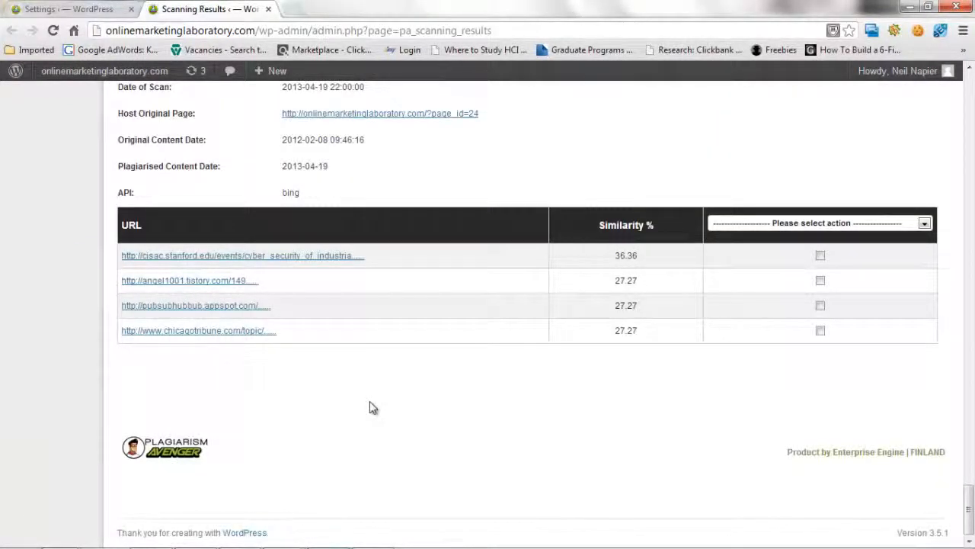
scroll(370, 408, "up", 1)
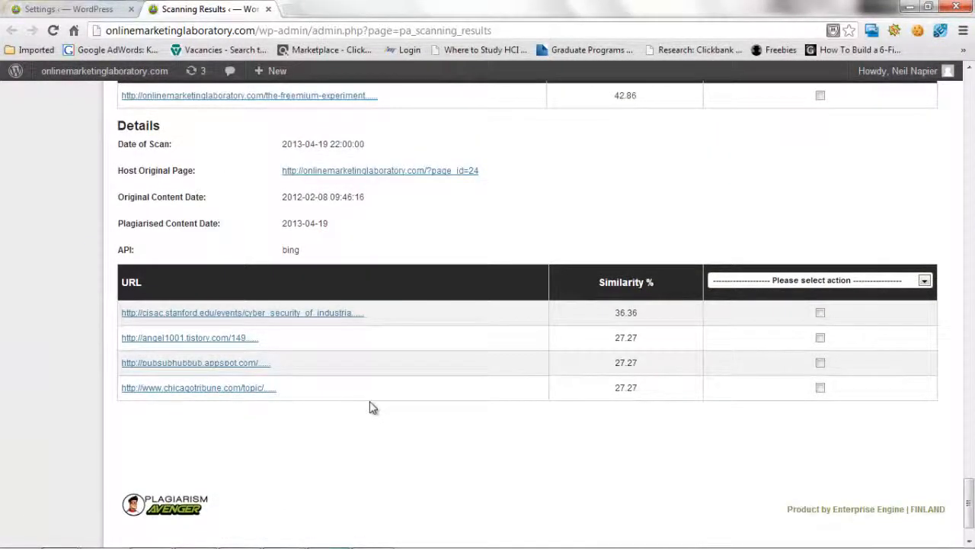
scroll(373, 408, "down", 1)
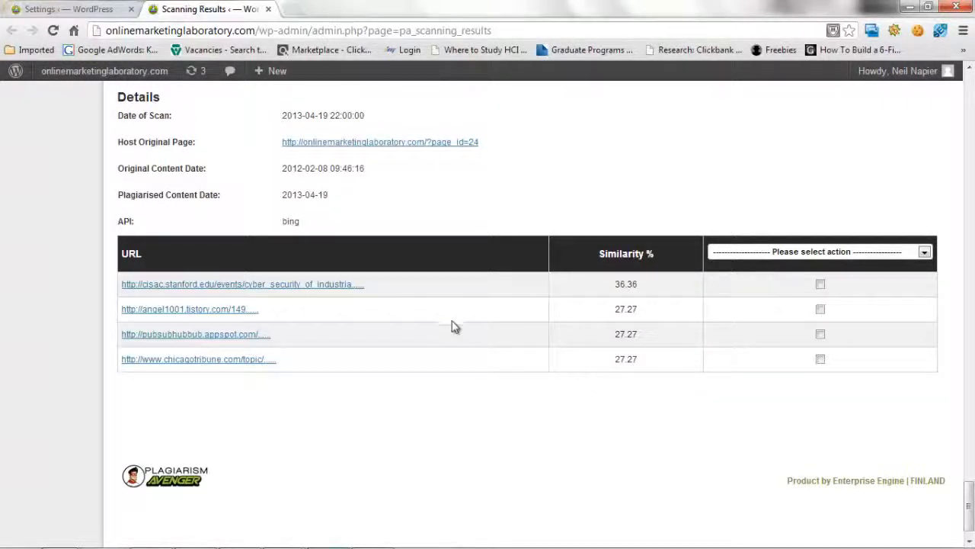
Step: Open the cisac.stanford.edu match and its host original page in separate tabs, placing the original page's tab before the match
right_click(339, 288)
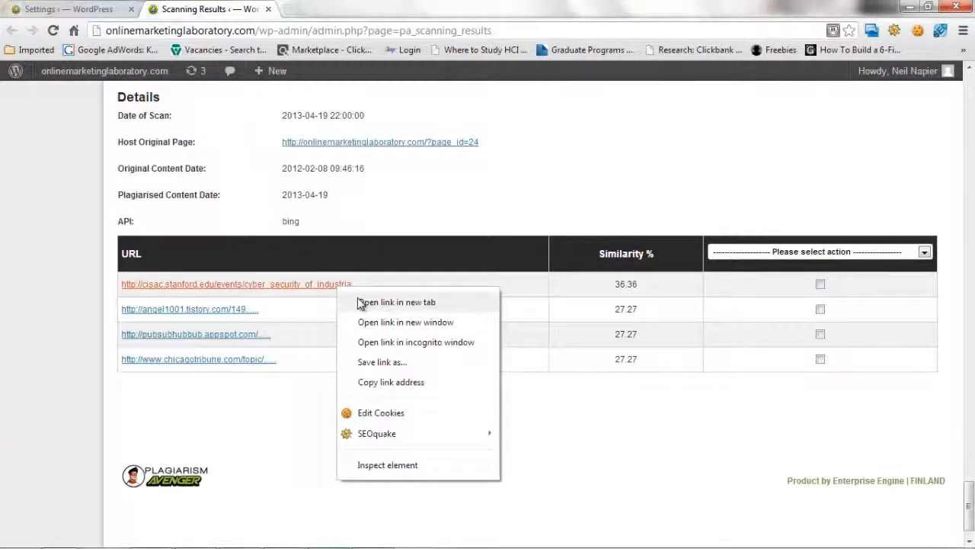
left_click(352, 302)
left_click(352, 12)
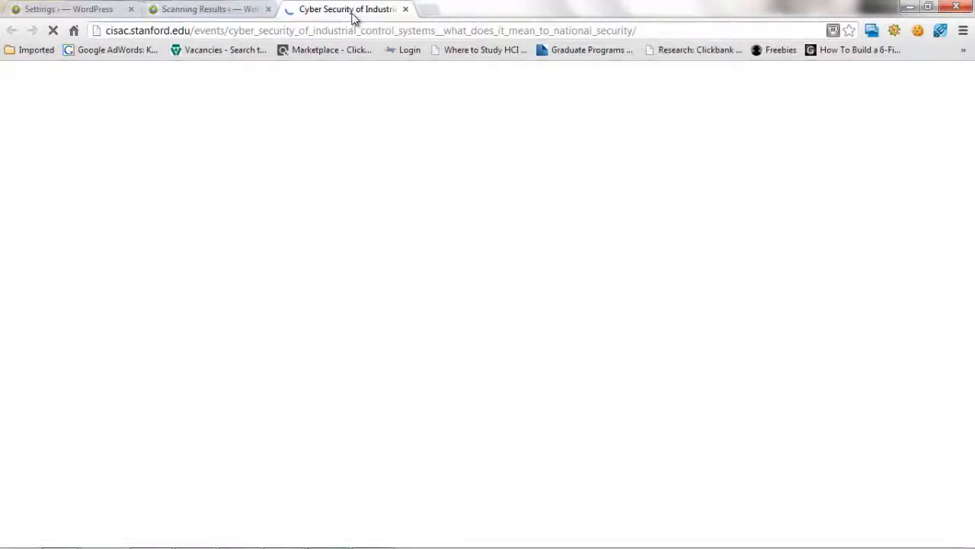
left_click(228, 8)
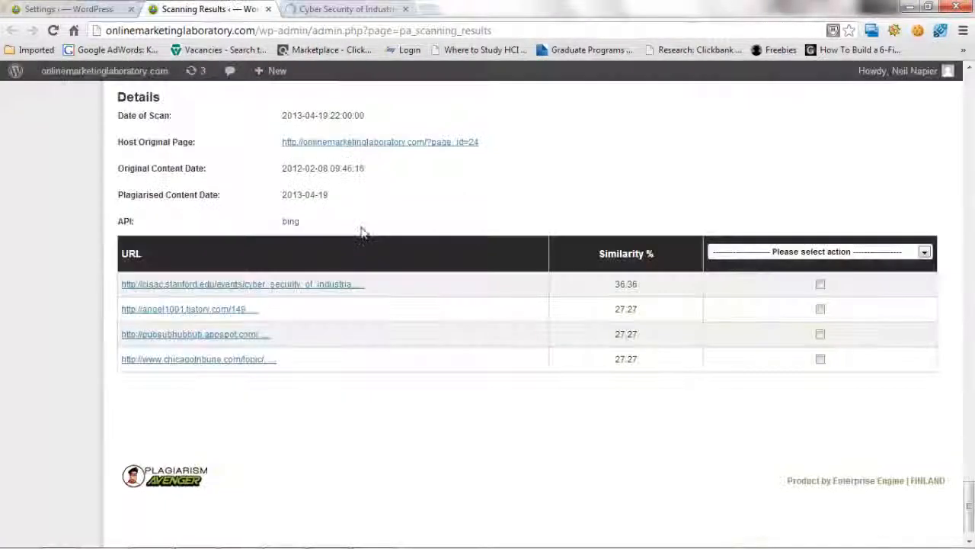
right_click(387, 145)
left_click(431, 155)
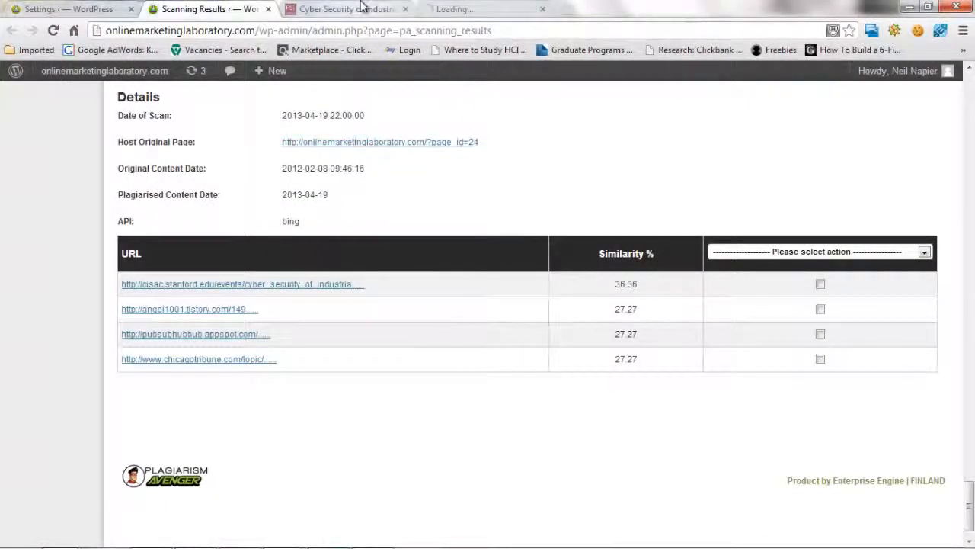
left_click_drag(446, 10, 359, 8)
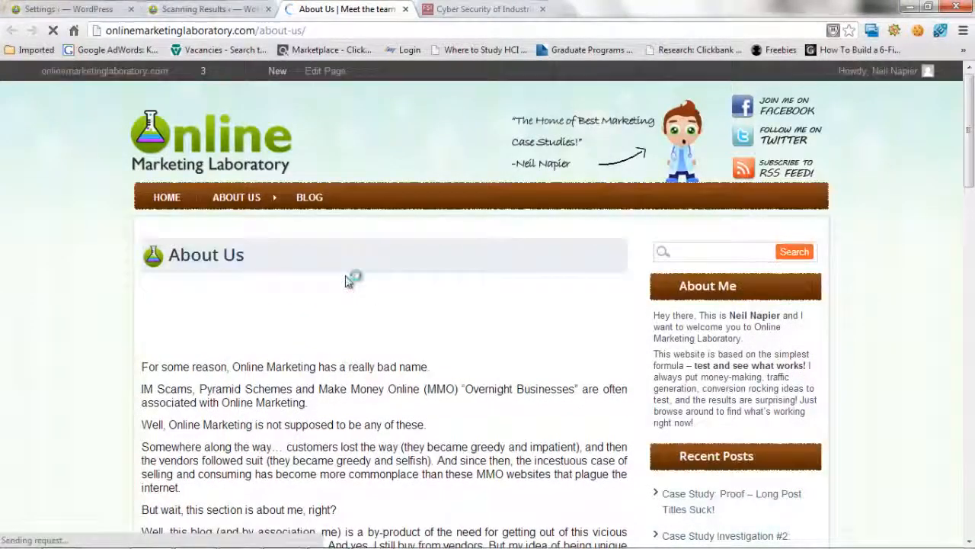
Step: Compare the original About Us page with the Stanford cyber security page, and close both tabs
scroll(346, 280, "down", 2)
scroll(346, 283, "down", 10)
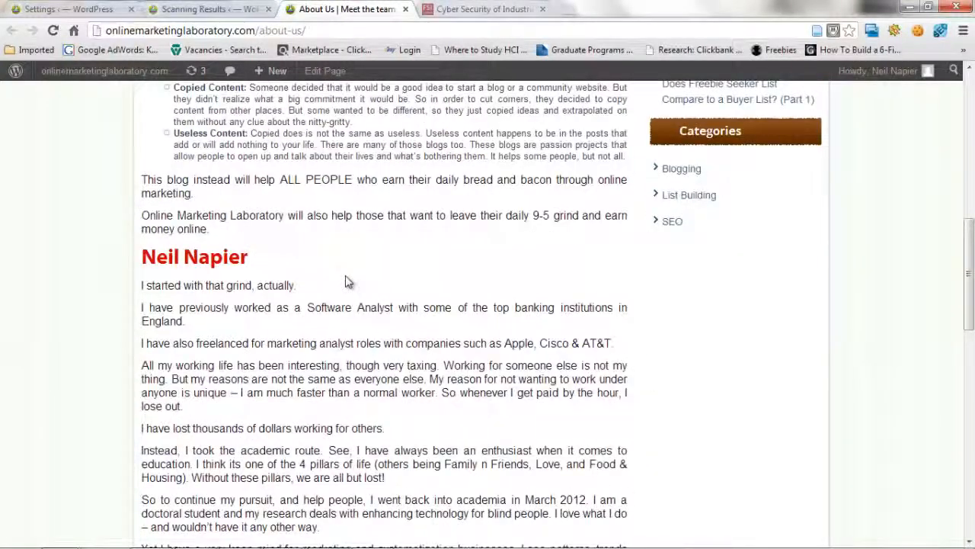
left_click(458, 14)
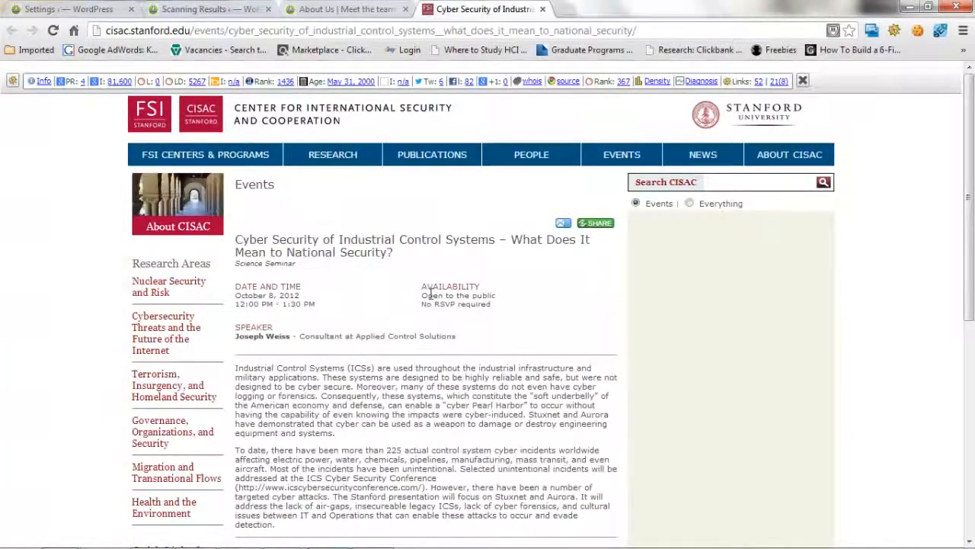
scroll(431, 293, "down", 6)
scroll(432, 297, "up", 4)
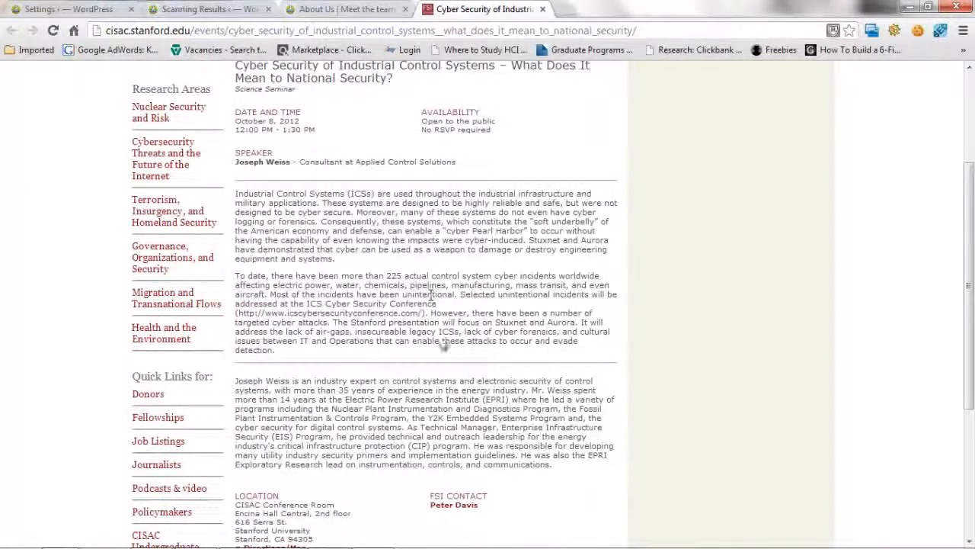
left_click(396, 8)
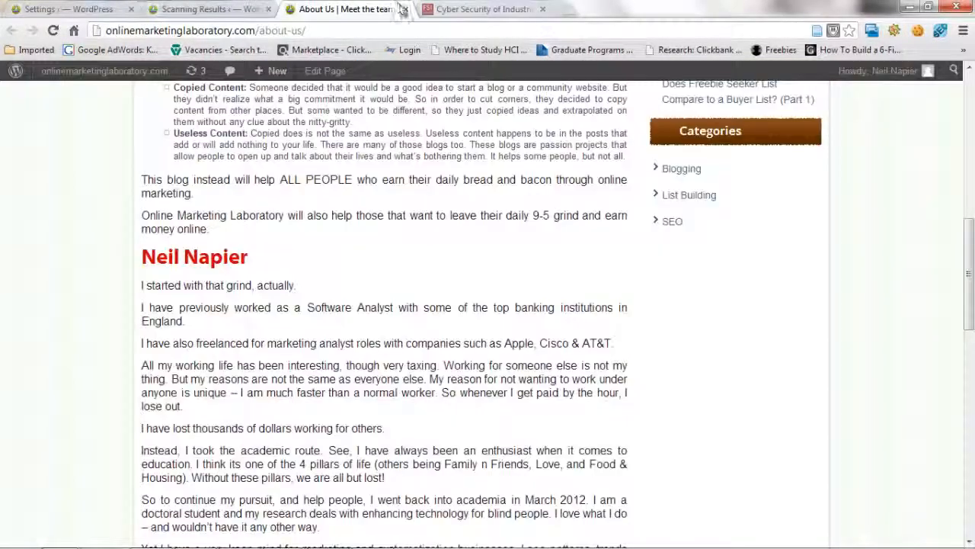
left_click(404, 8)
left_click(405, 9)
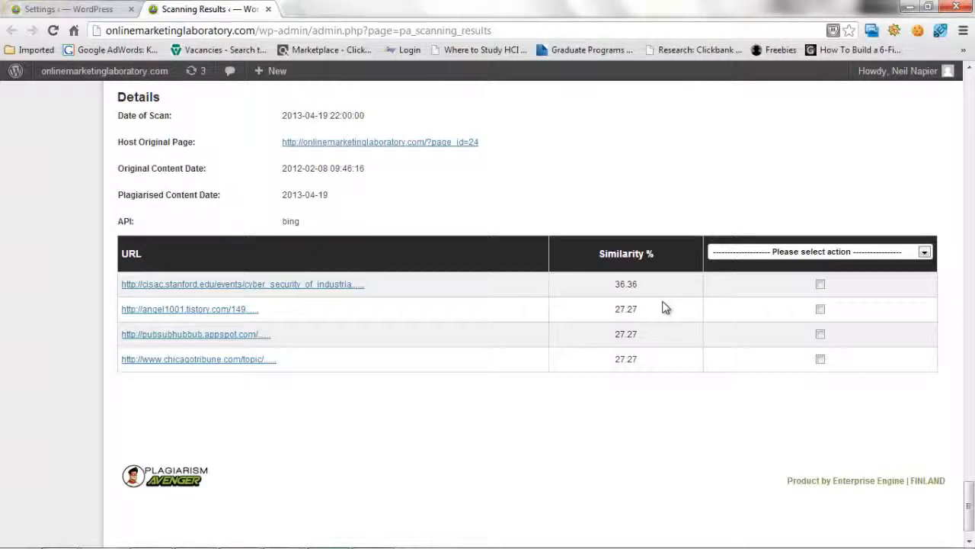
Step: Review the actions available for the matches of the last scanned page without choosing any
left_click(745, 252)
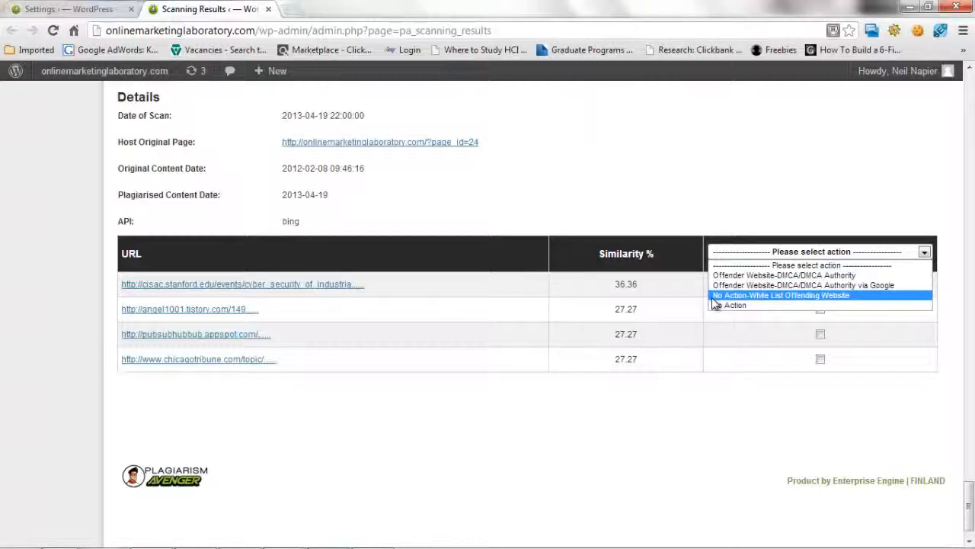
left_click(607, 291)
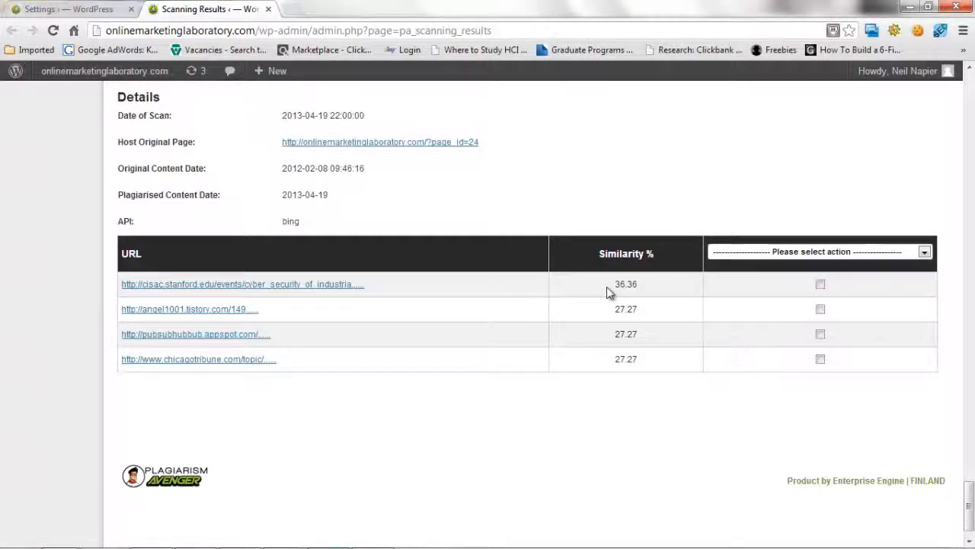
left_click(817, 253)
left_click(814, 259)
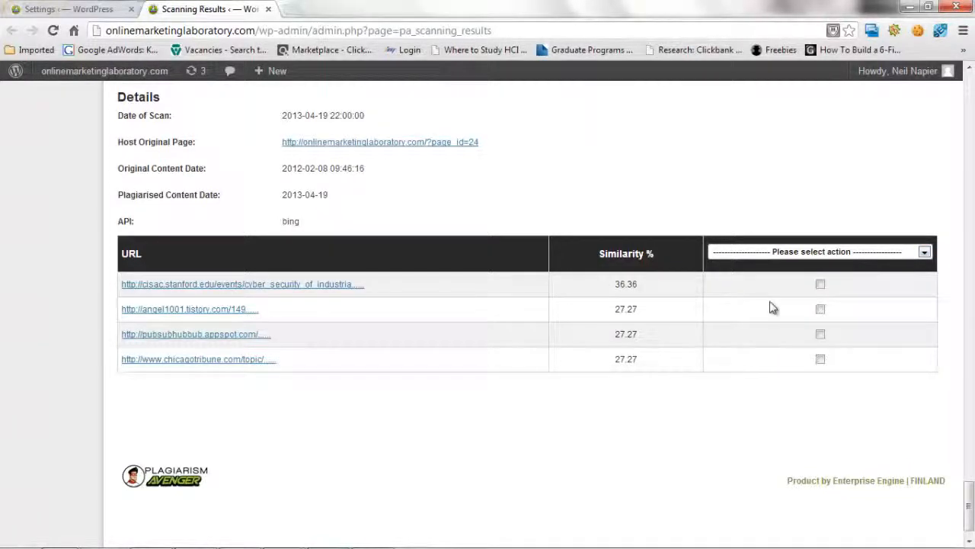
Step: Select the cisac.stanford.edu and angel1001.tistory.com matches and apply No Action-White List Offending Website to them
left_click(821, 285)
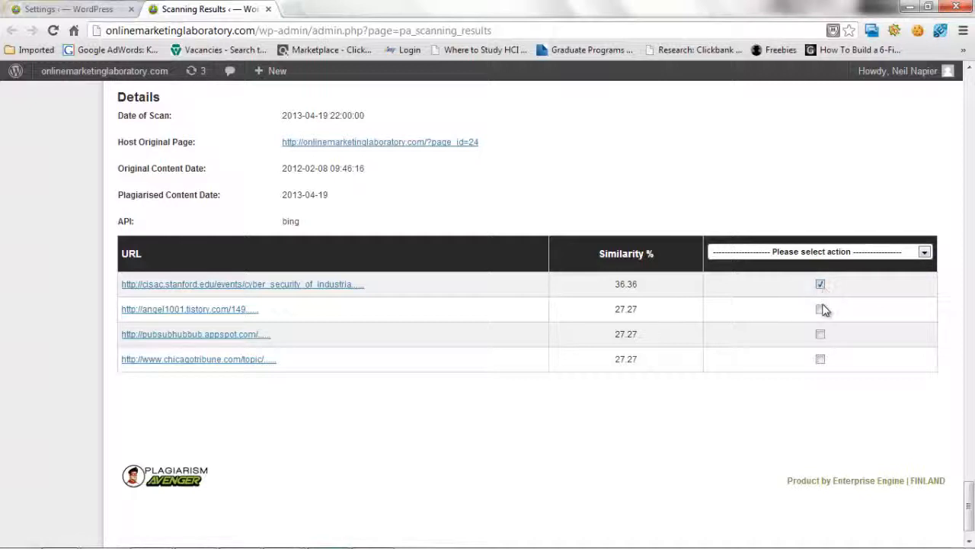
left_click(820, 310)
left_click(831, 258)
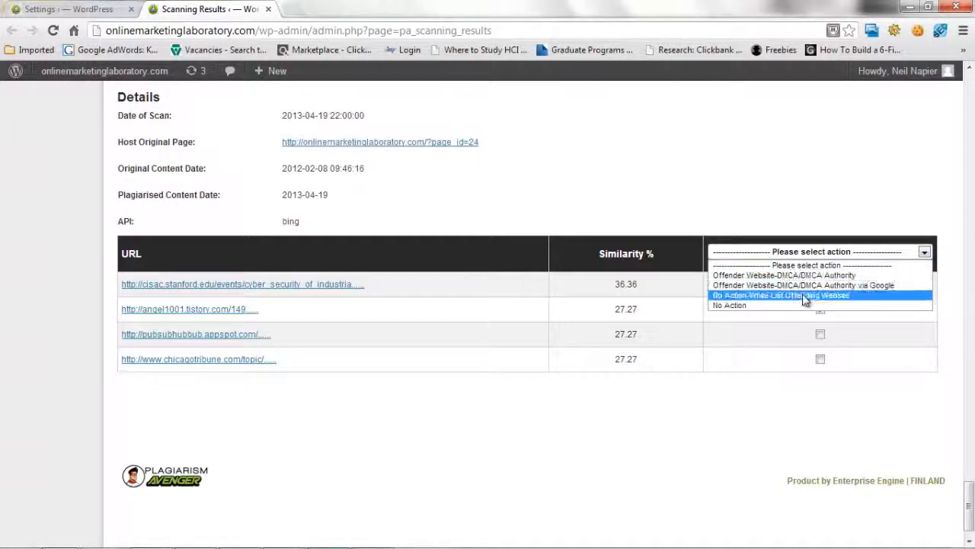
left_click(801, 296)
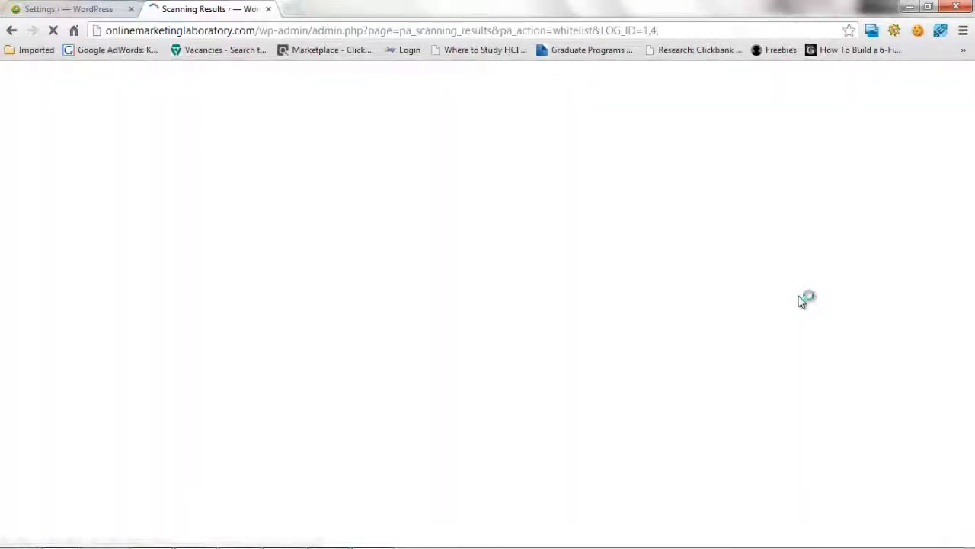
Step: Select the last scanned page's pubsubhubbub.appspot.com and chicagotribune.com matches and apply Offender Website-DMCA/DMCA Authority via Google
scroll(801, 302, "down", 2)
scroll(801, 302, "down", 15)
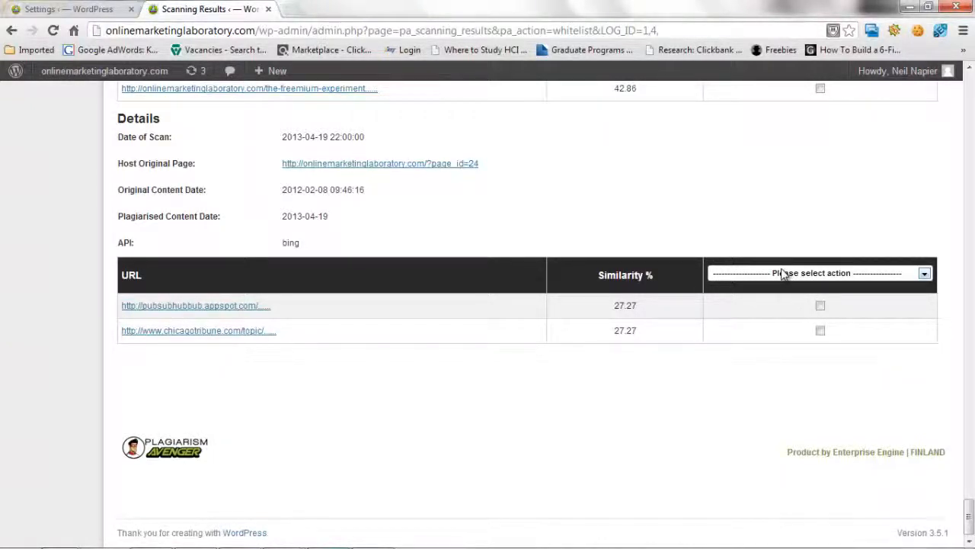
left_click(783, 274)
left_click(717, 392)
left_click(821, 306)
left_click(821, 330)
left_click(827, 273)
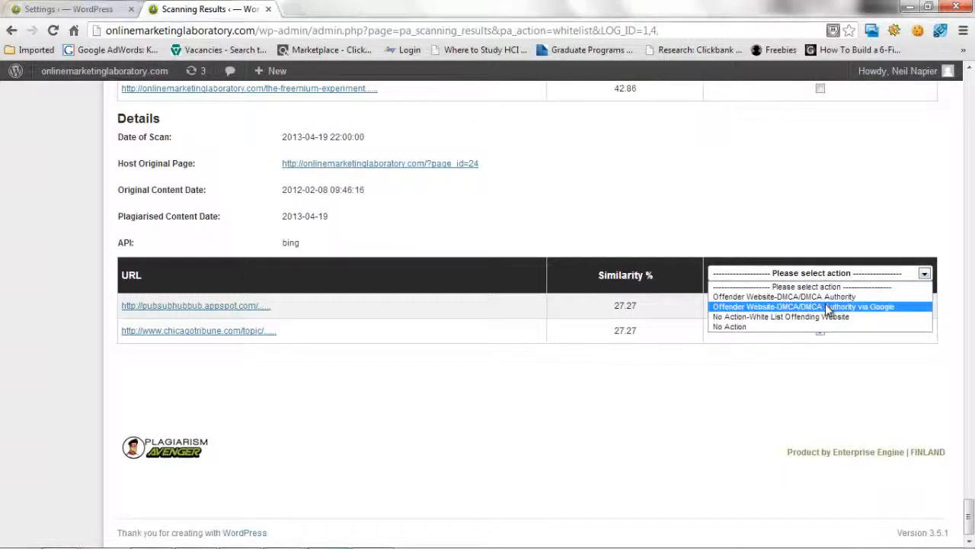
left_click(828, 306)
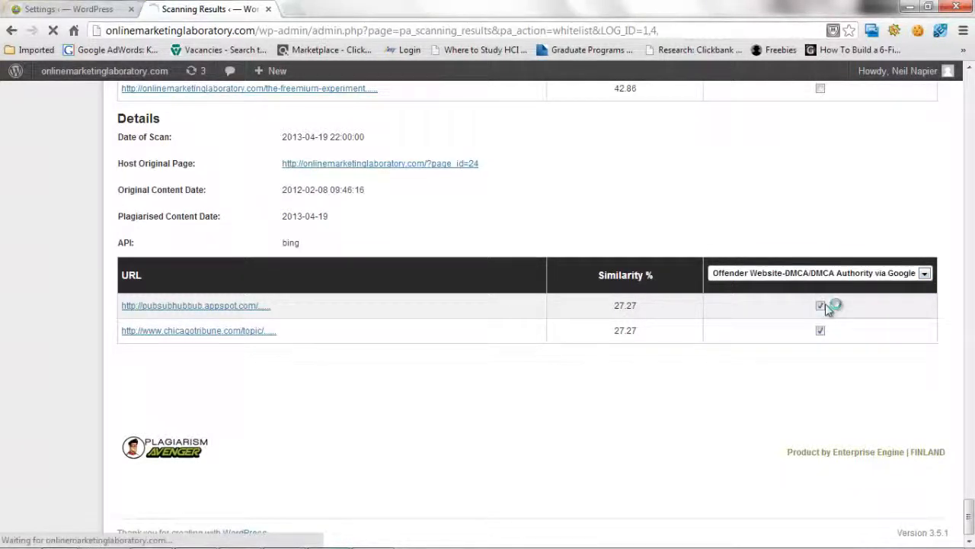
Step: Read through the sample Google DMCA letter, from the contact information to the Copyright Owners Statement, and return to its beginning
scroll(657, 257, "down", 3)
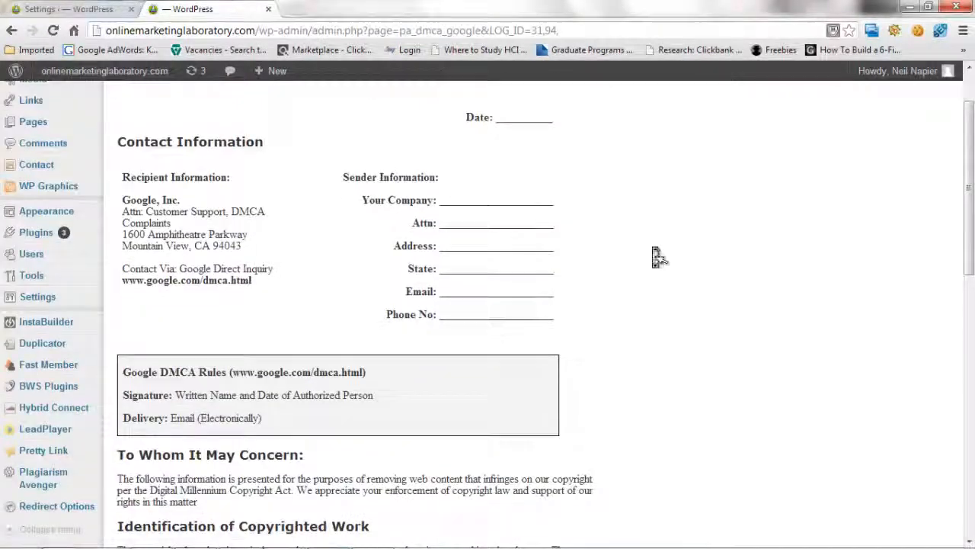
scroll(657, 257, "up", 1)
scroll(577, 205, "down", 5)
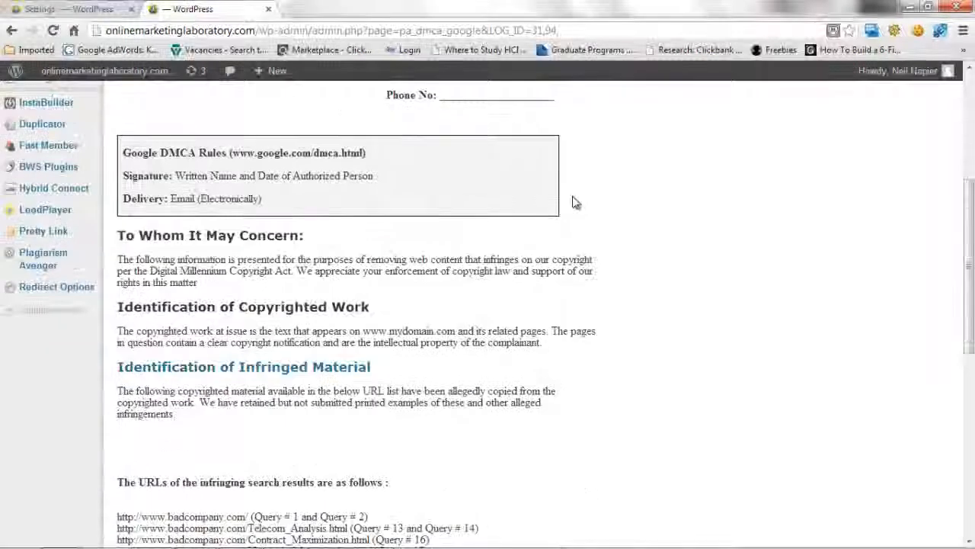
scroll(573, 257, "down", 10)
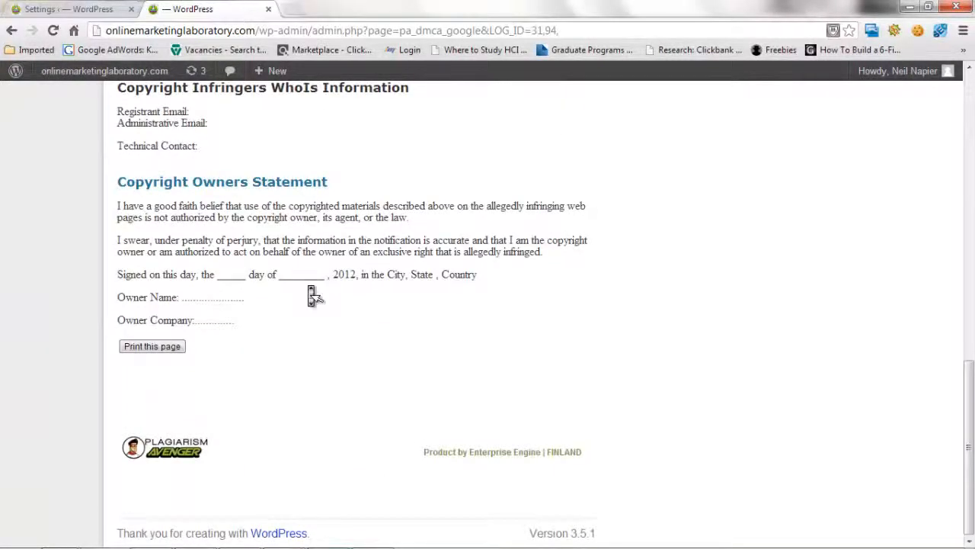
scroll(312, 295, "up", 12)
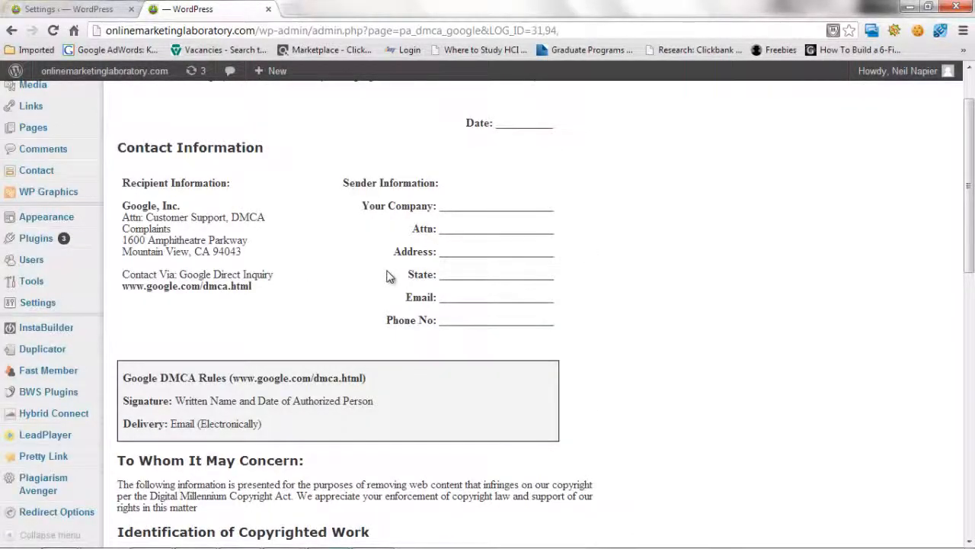
scroll(387, 276, "up", 2)
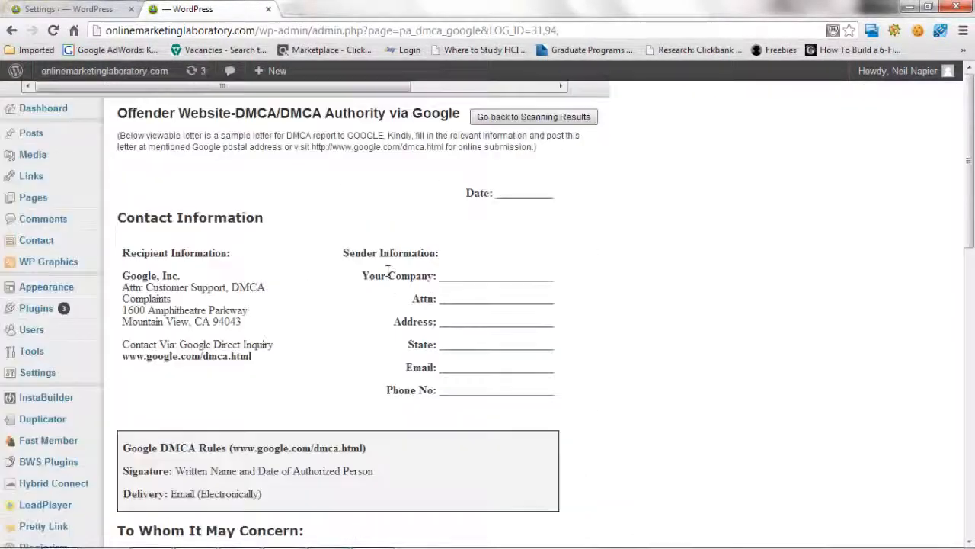
Step: Go back to the Scanning Results, and open the Archive Logs to examine the actions taken on the matched websites
left_click(548, 125)
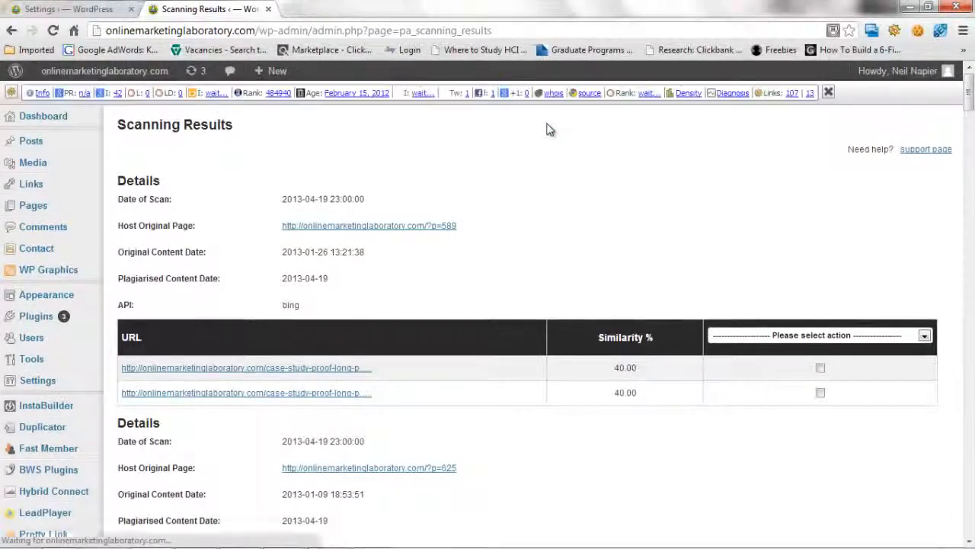
scroll(549, 128, "down", 3)
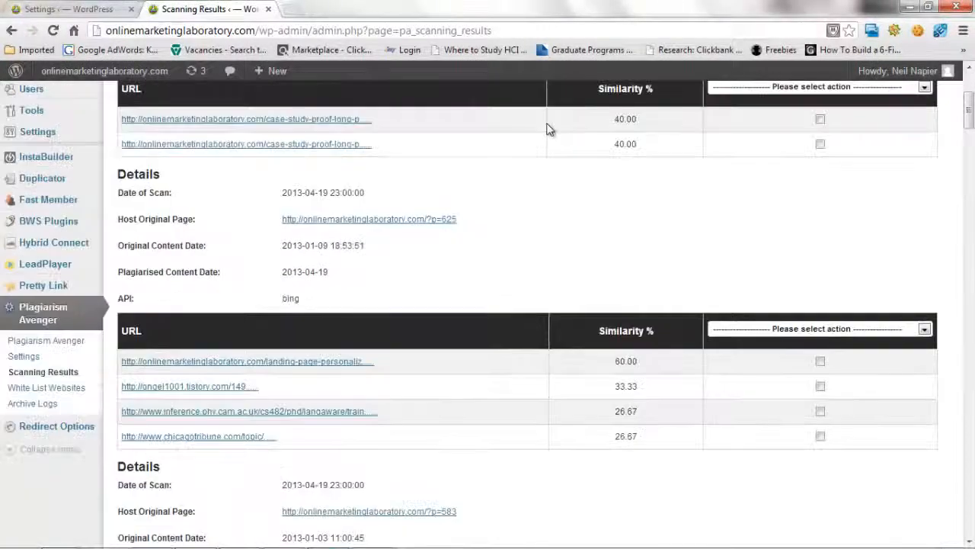
left_click(56, 405)
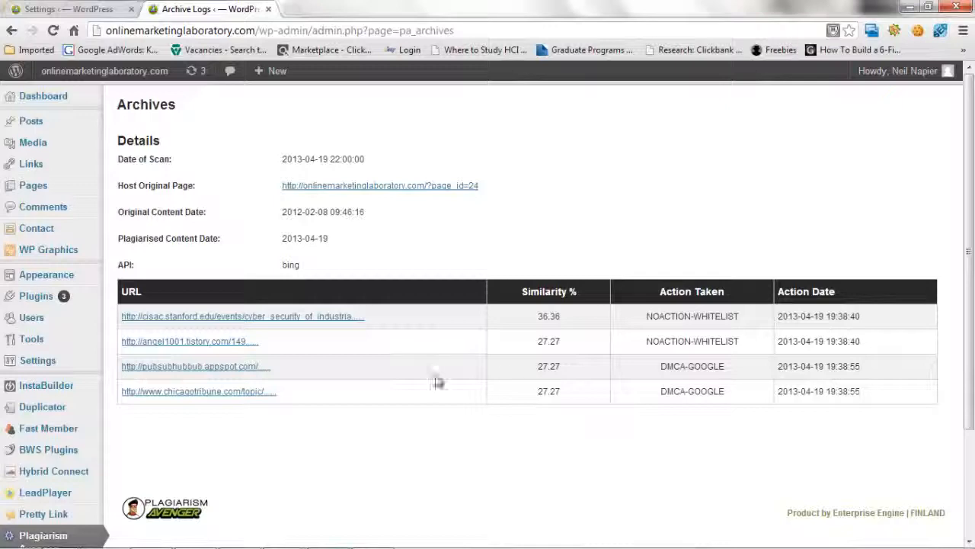
scroll(438, 381, "down", 3)
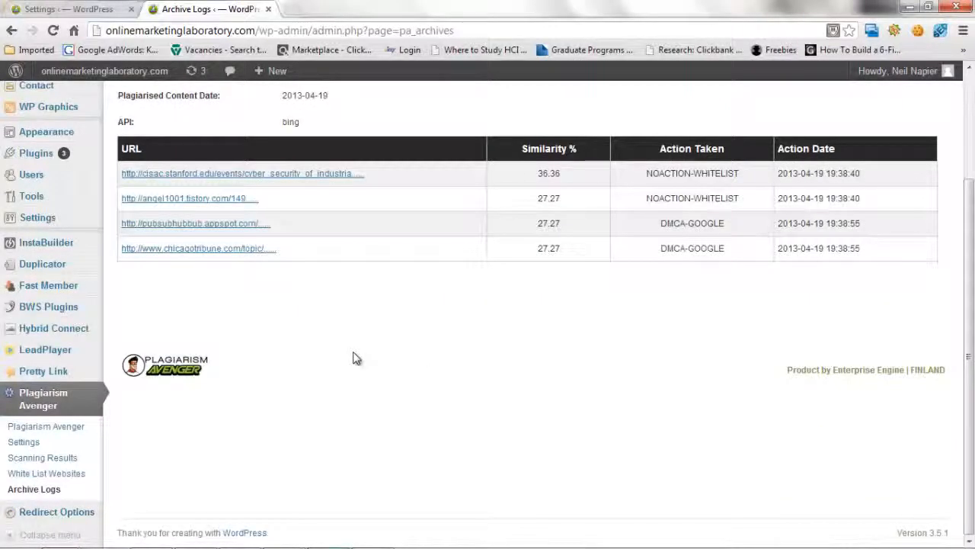